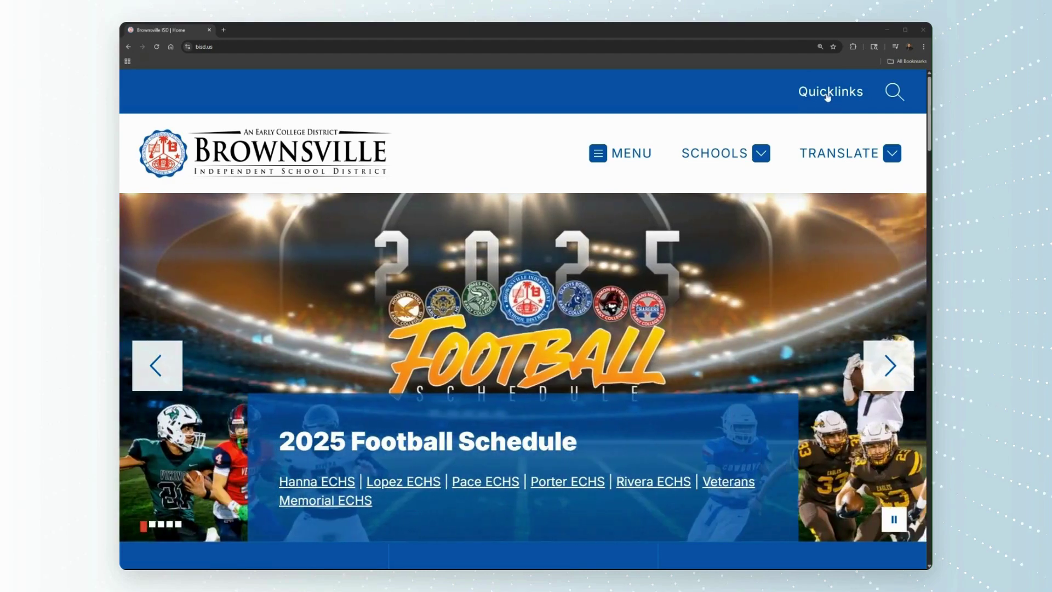
# - Go to bisd.us Quicklinks and open the Eduphoria login page from the Teachers links
pyautogui.click(827, 93)
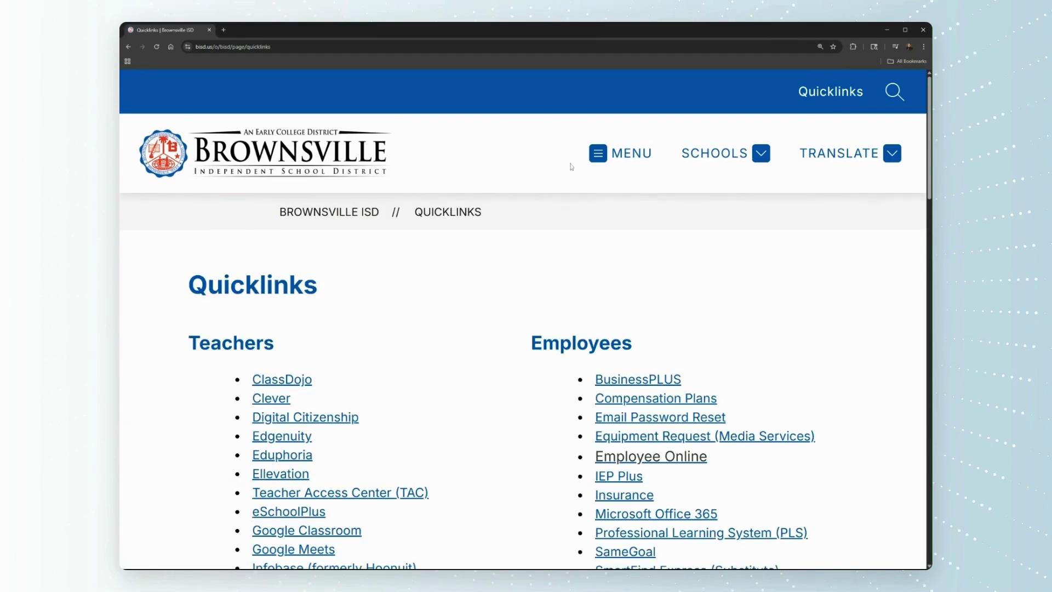
pyautogui.scroll(-1, 394, 355)
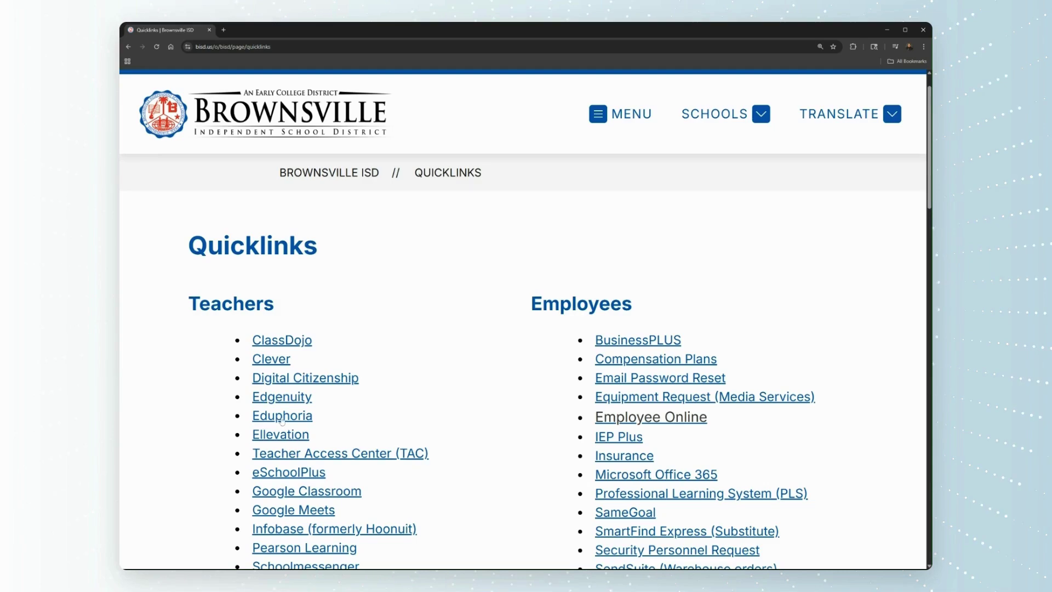
pyautogui.click(281, 417)
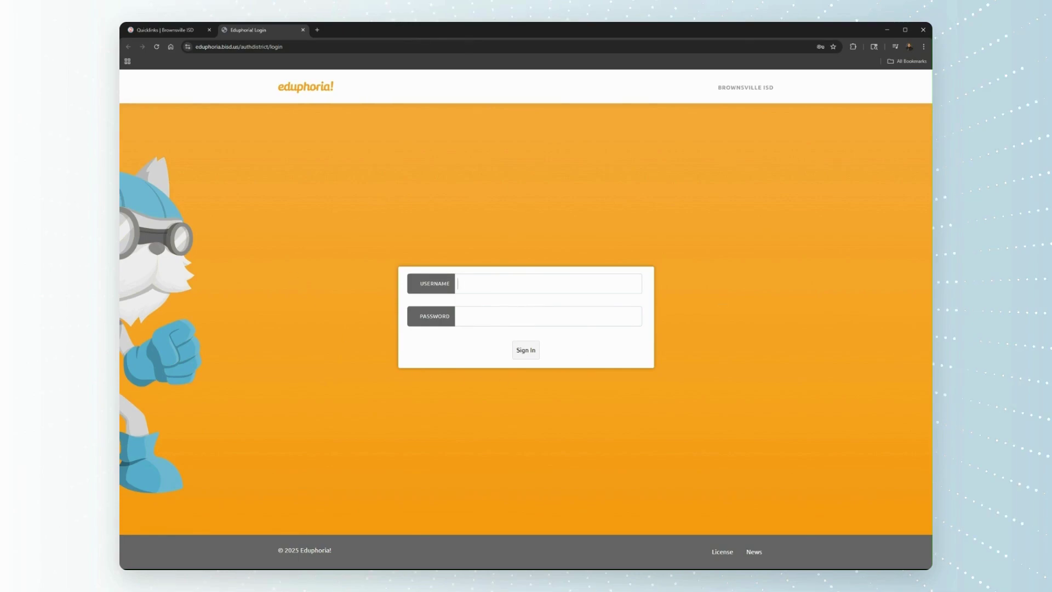
# - Sign in to Eduphoria with the district username and password, then launch Strive
pyautogui.click(504, 283)
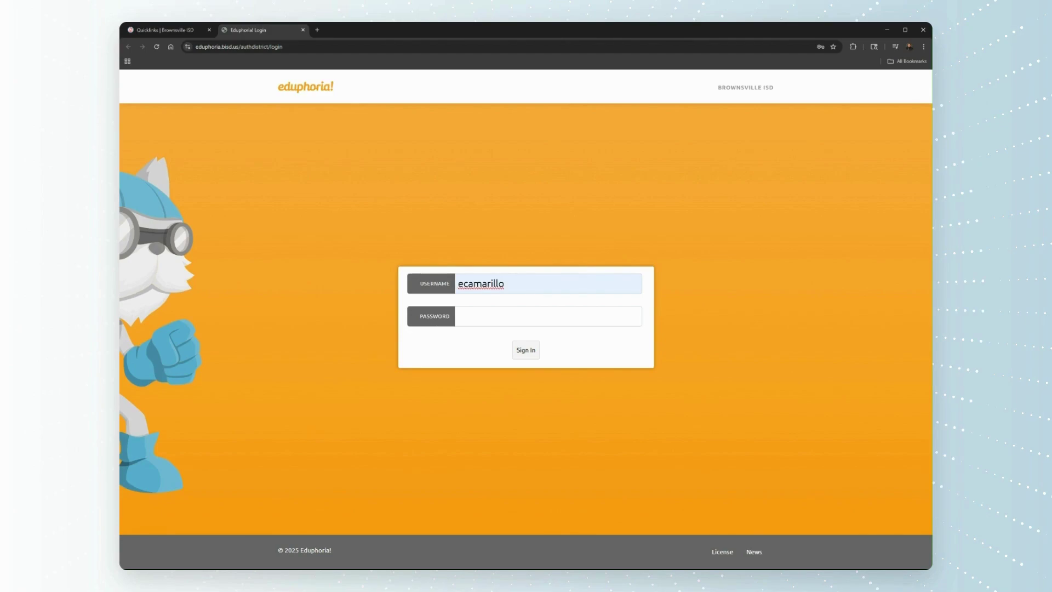
pyautogui.click(458, 317)
pyautogui.write('*********')
pyautogui.press('Return')
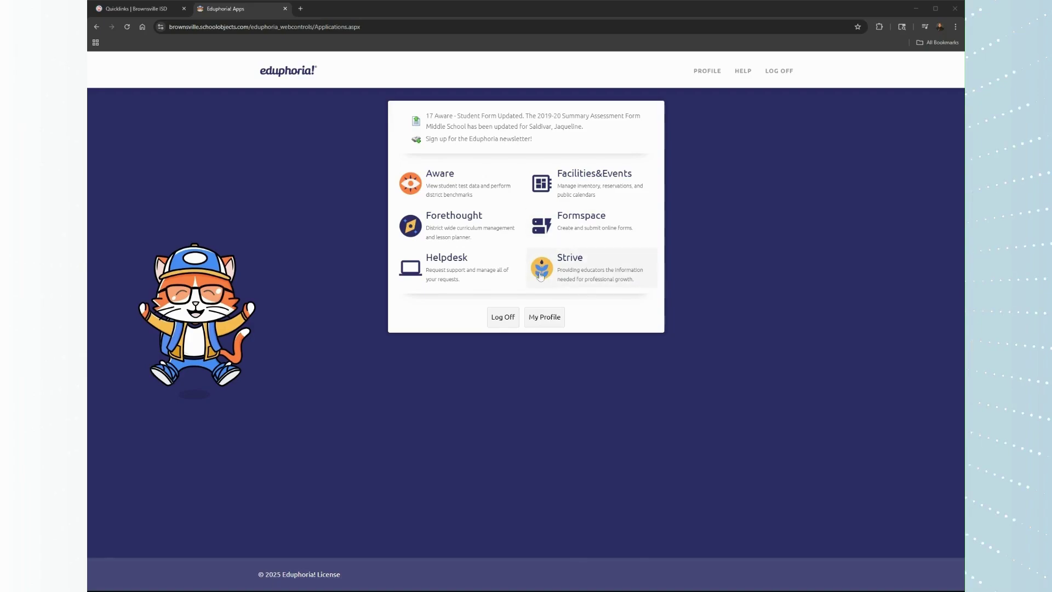
pyautogui.click(579, 274)
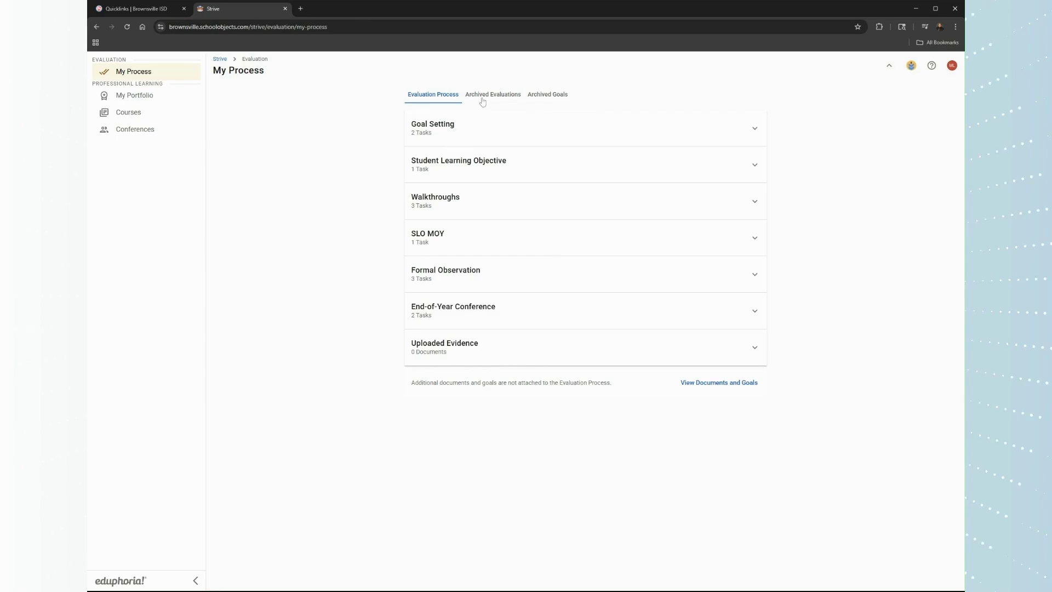
# - Copy the archived 2024–2025 drawing-conclusions student growth goal into a new goal
pyautogui.click(549, 98)
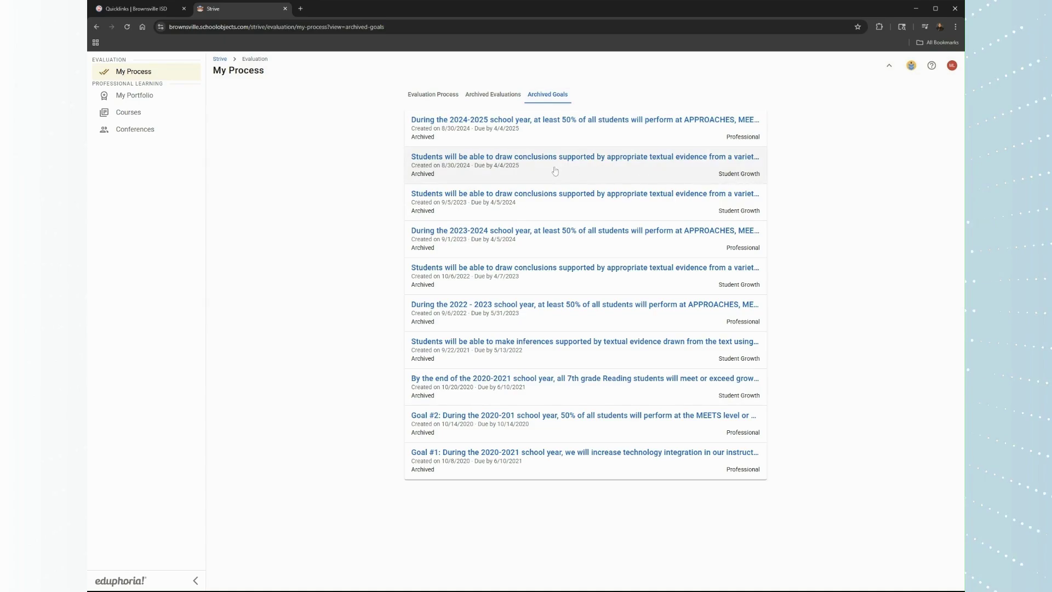
pyautogui.click(513, 172)
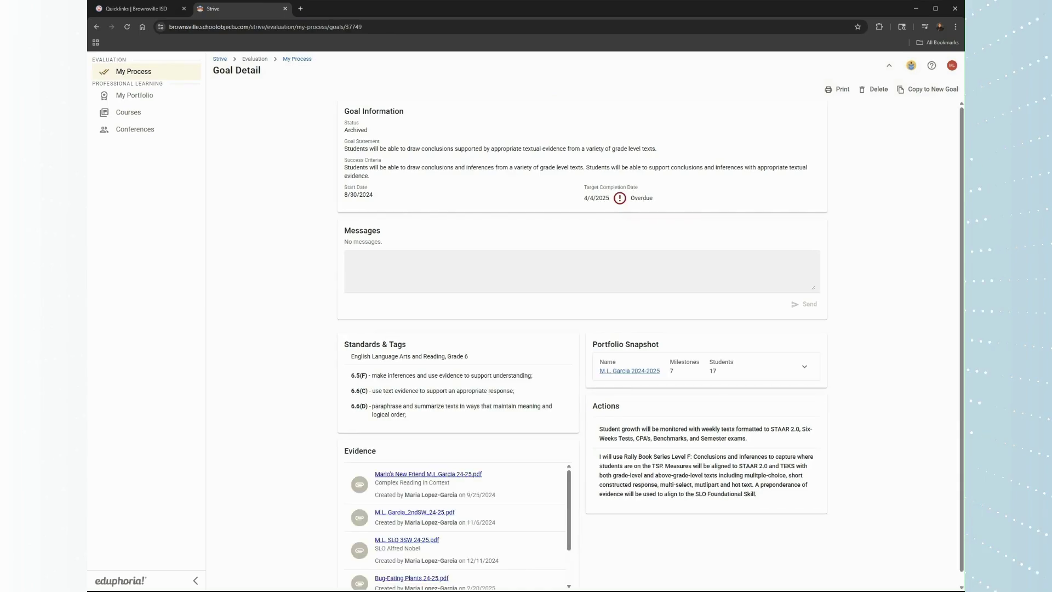
pyautogui.click(919, 93)
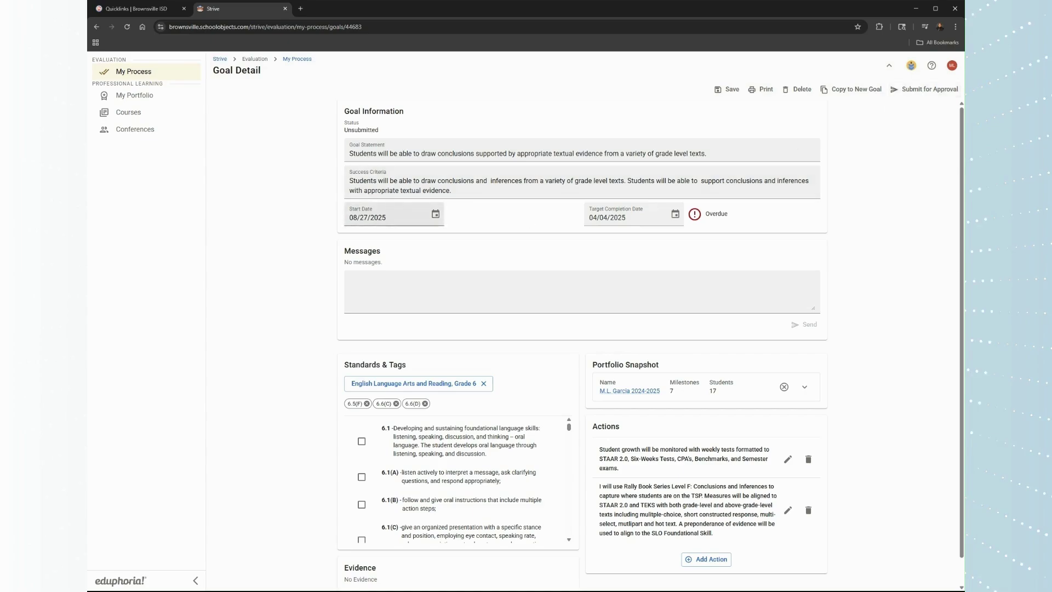
# - Set the goal's start date to 09/01/2025 and target completion to 04/02/2026, then save
pyautogui.click(353, 217)
pyautogui.click(352, 217)
pyautogui.click(361, 218)
pyautogui.hotkey('shift', 'Tab')
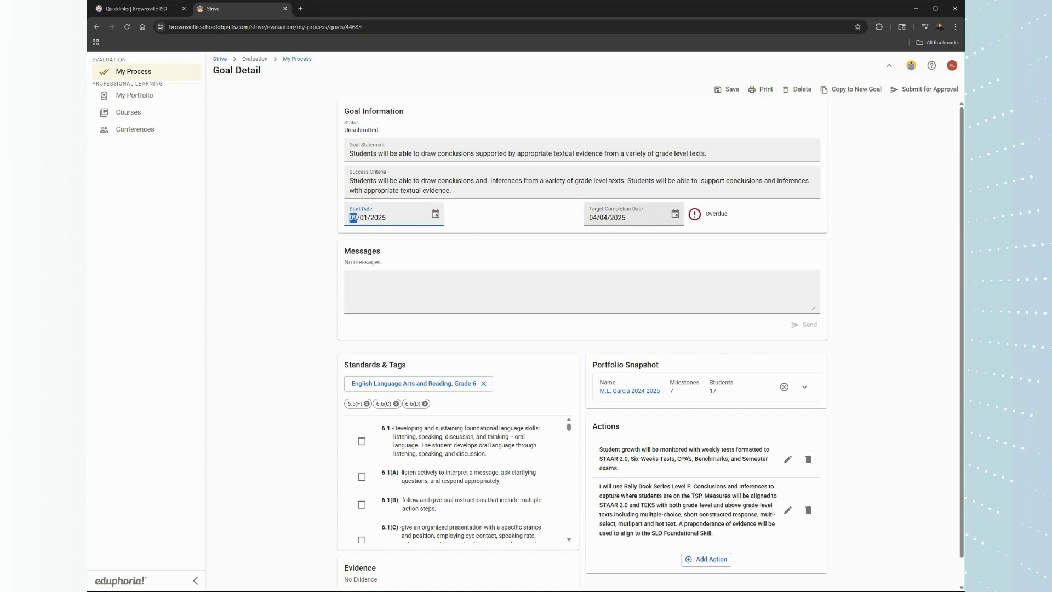
pyautogui.click(604, 218)
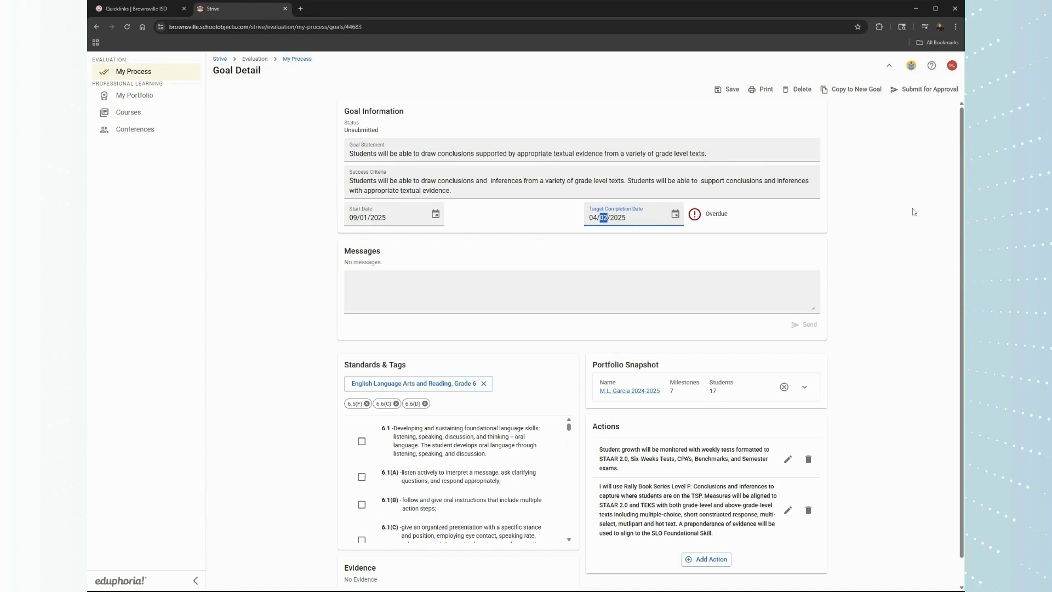
pyautogui.write('2')
pyautogui.press('Tab')
pyautogui.press('Up')
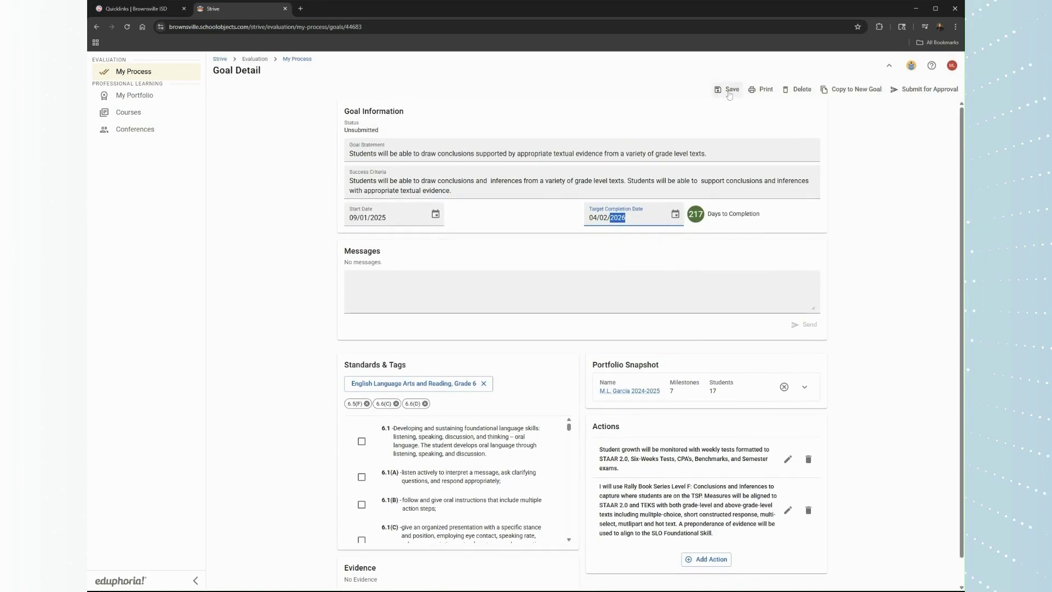
pyautogui.click(728, 92)
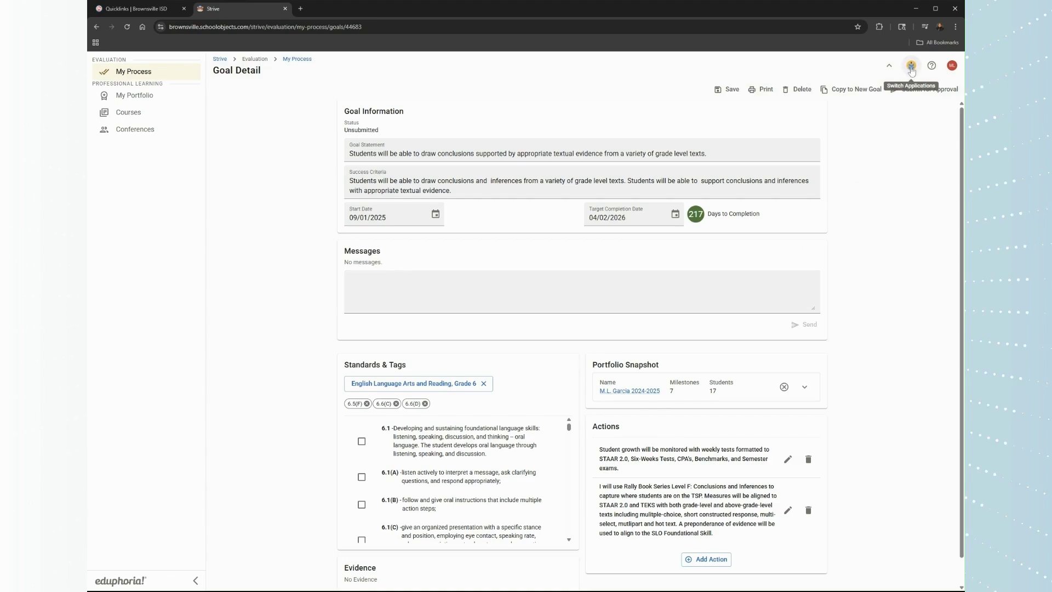
# - Switch from Strive to Applications Home and open the Aware application
pyautogui.click(911, 71)
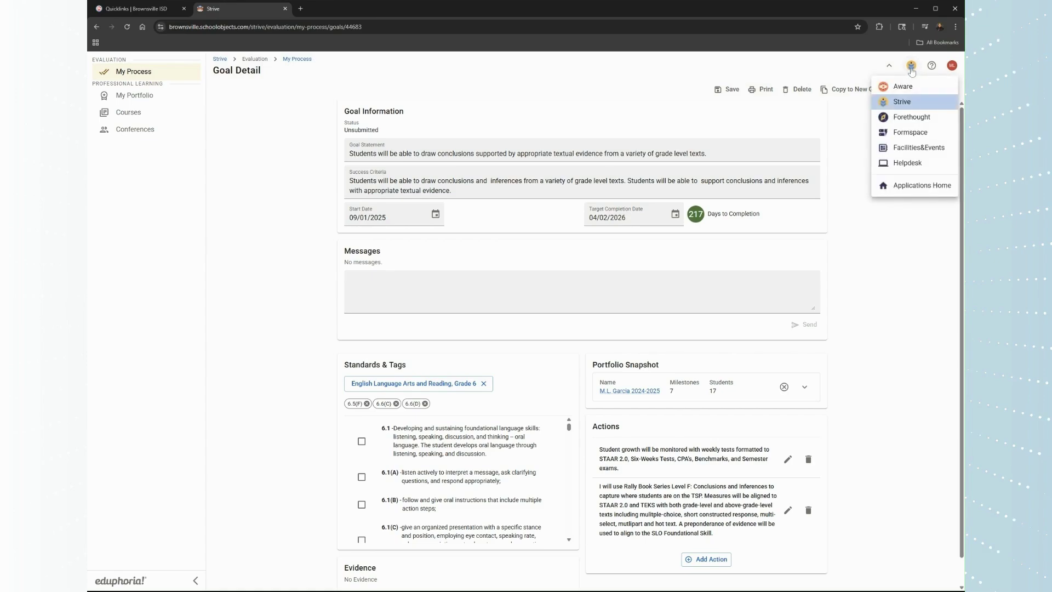
pyautogui.click(901, 87)
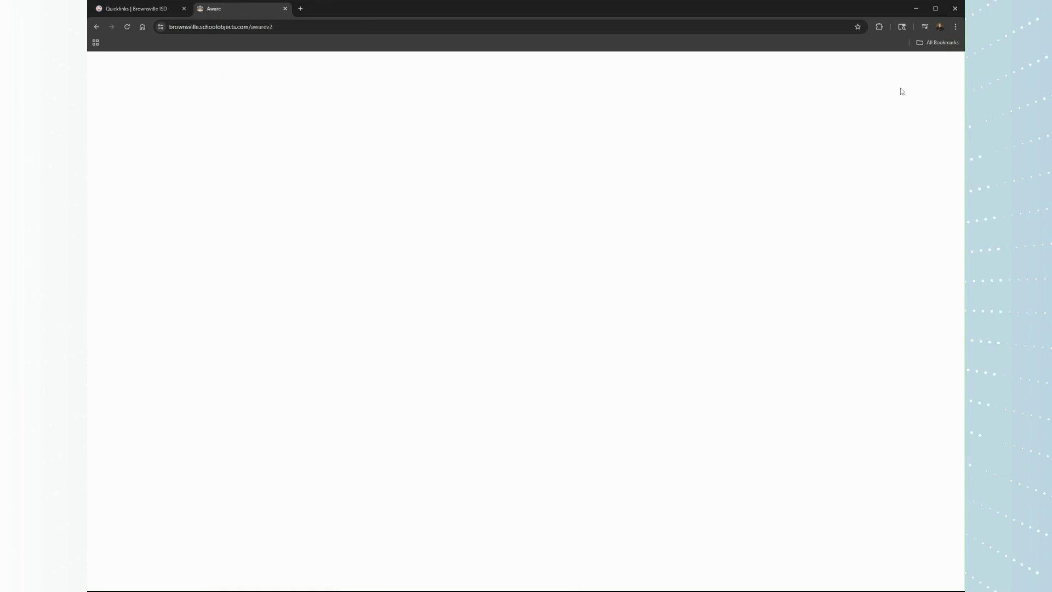
pyautogui.click(911, 65)
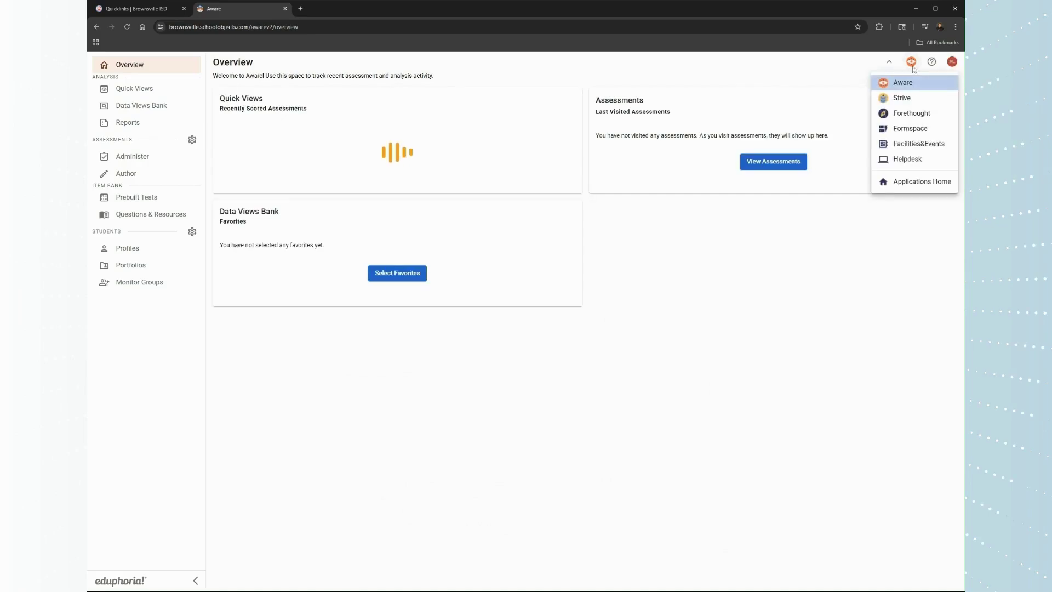
pyautogui.click(902, 97)
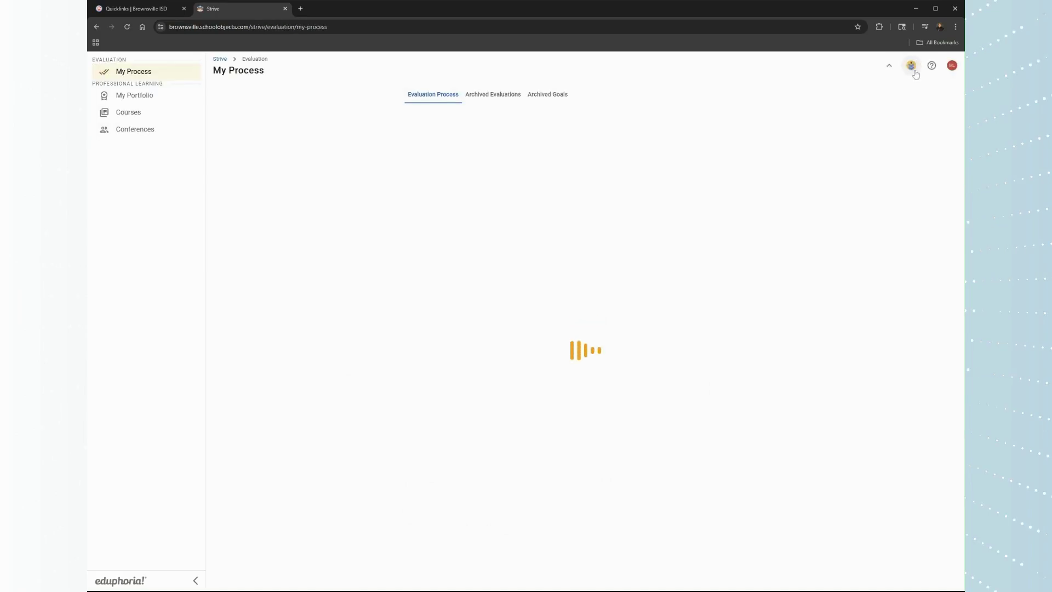
pyautogui.click(911, 66)
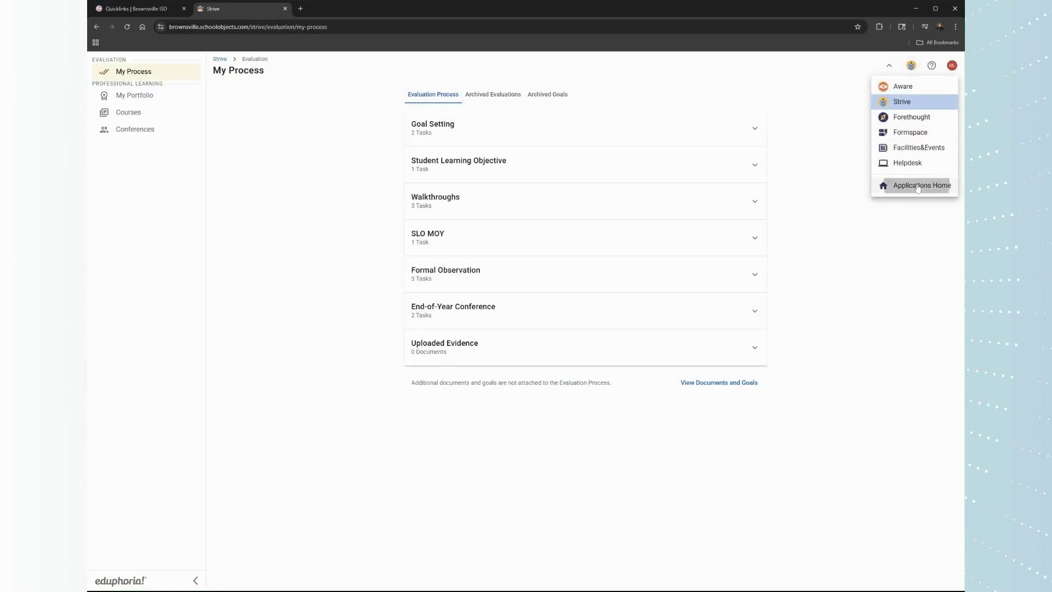
pyautogui.click(916, 185)
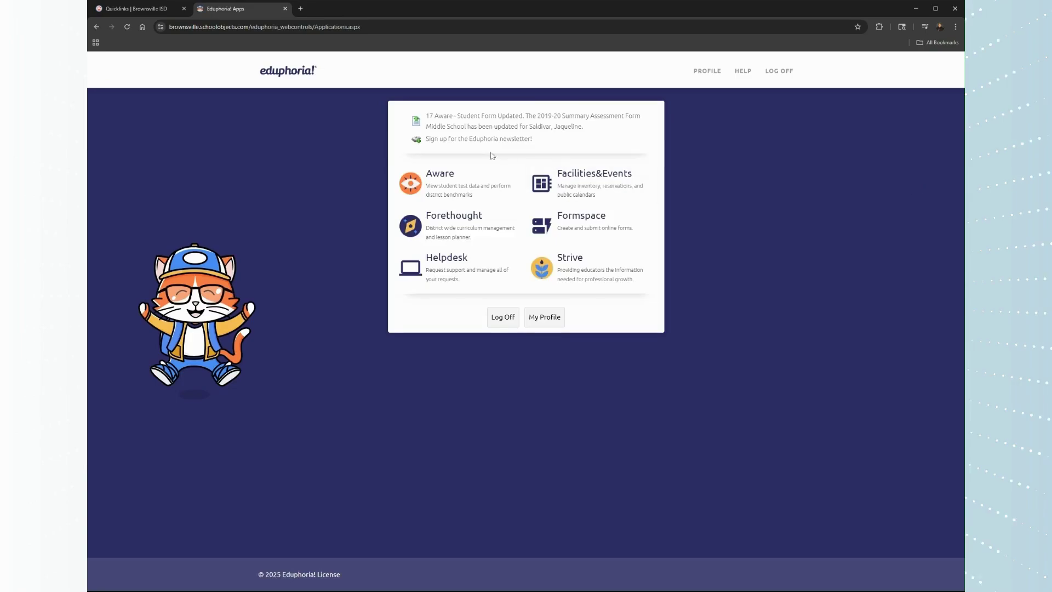
pyautogui.click(437, 185)
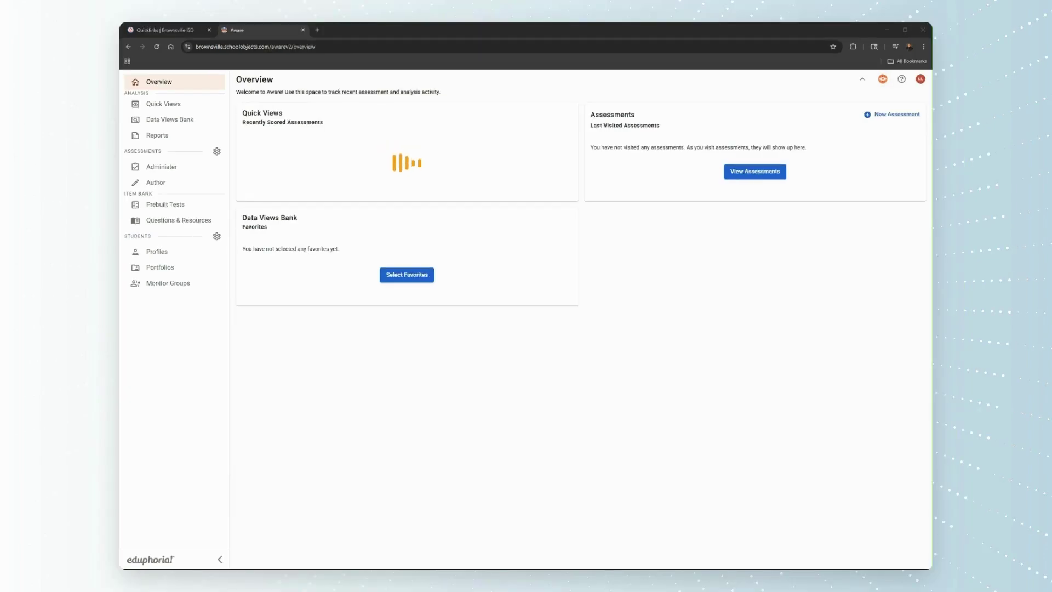
# - Expand Aware's navigation rail so the sidebar labels show beside Overview
pyautogui.click(370, 29)
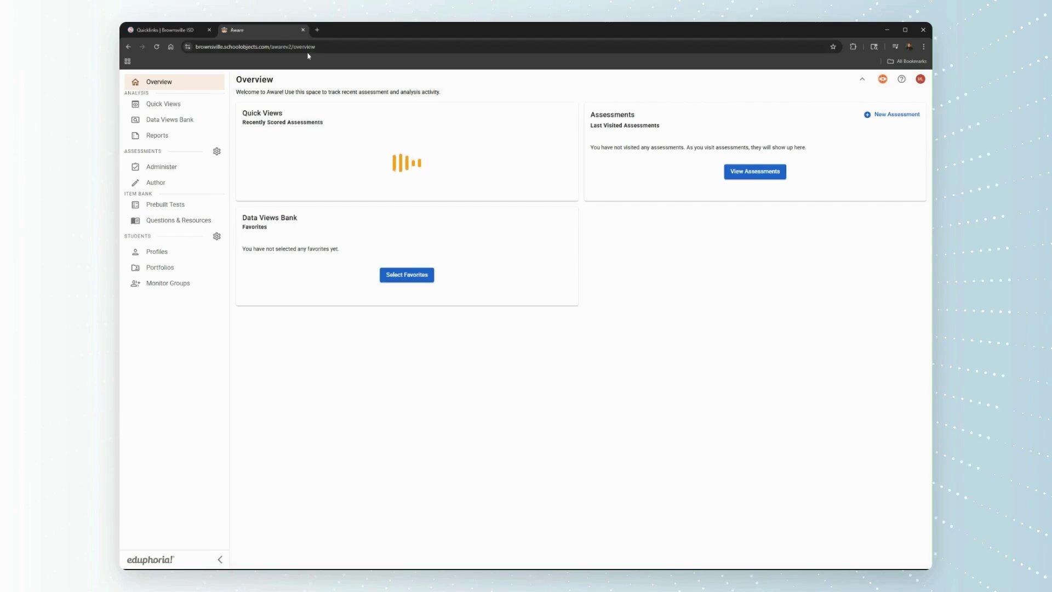
pyautogui.click(220, 559)
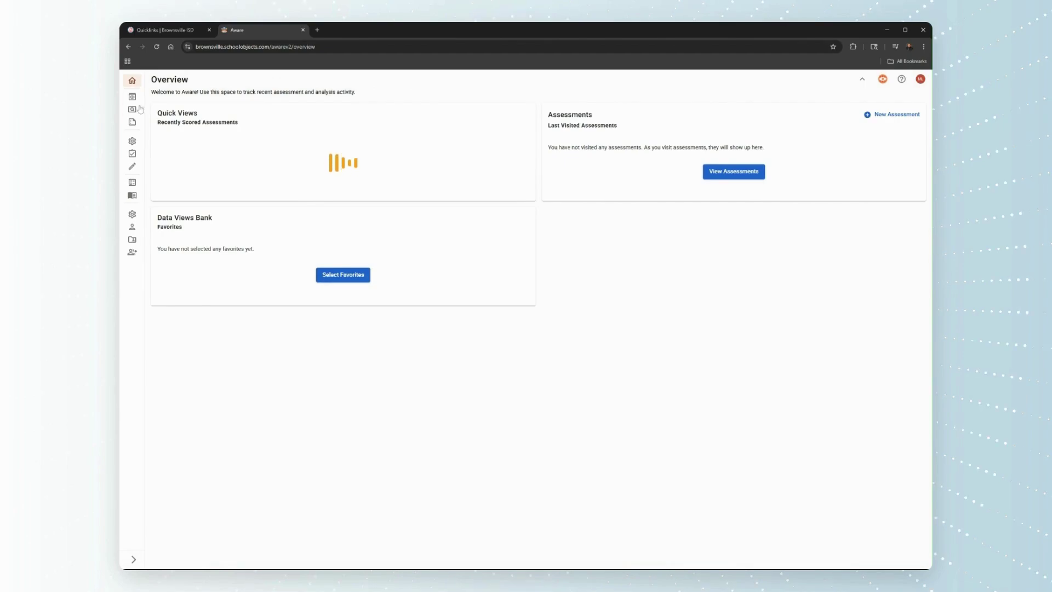
pyautogui.click(133, 559)
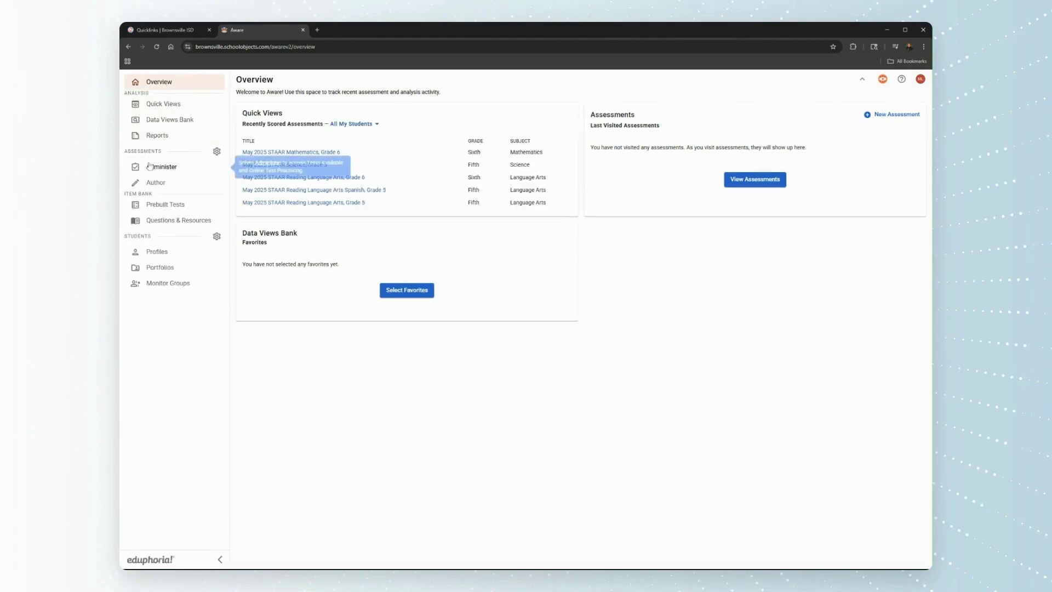
# - Copy the archived Aug 21, 2024 portfolio from the Portfolios Archived tab
pyautogui.click(164, 271)
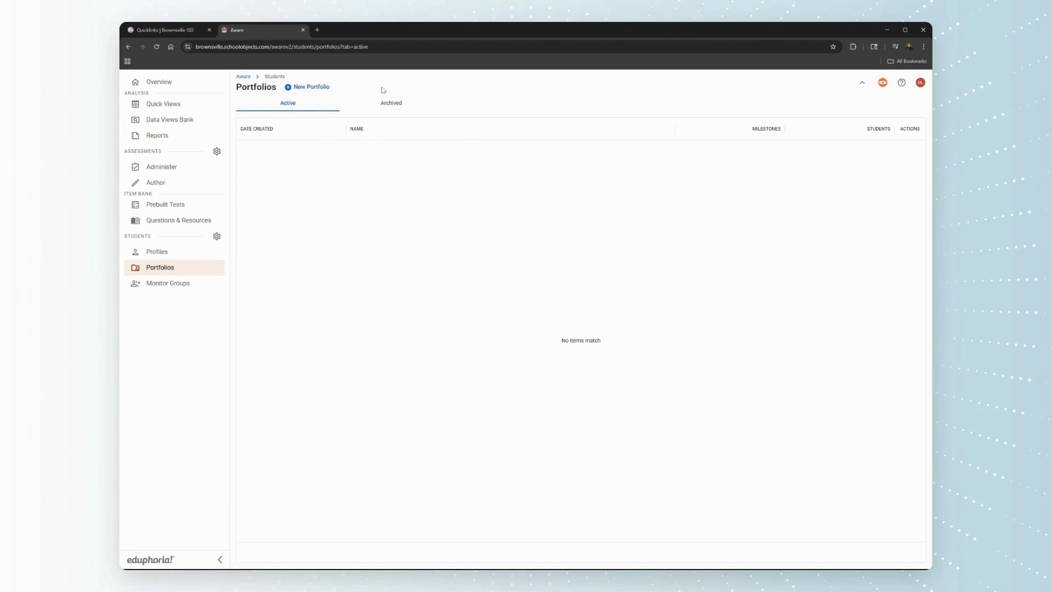
pyautogui.click(393, 105)
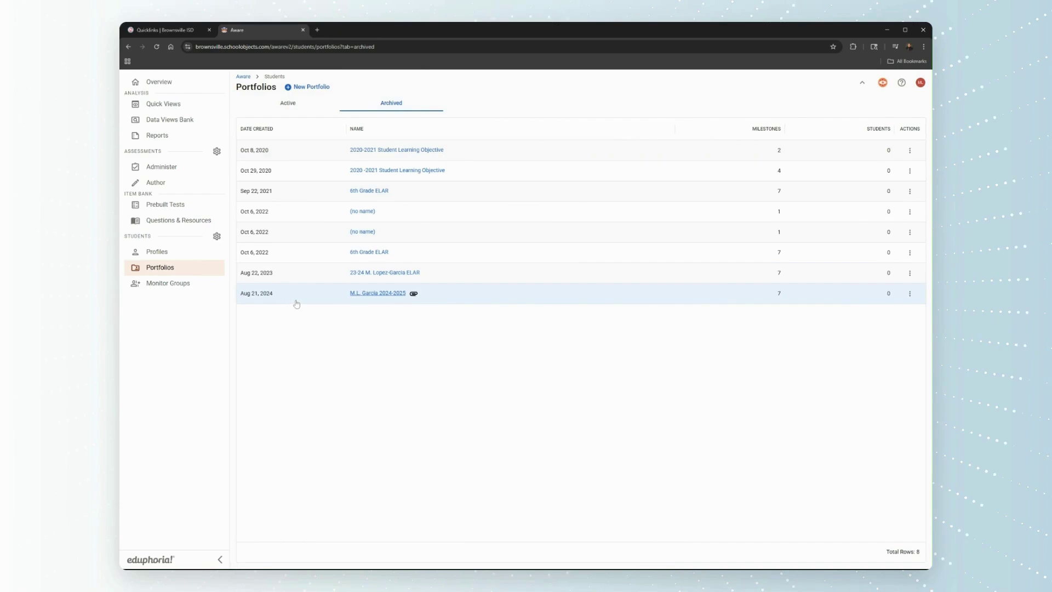
pyautogui.moveTo(418, 297)
pyautogui.click(910, 296)
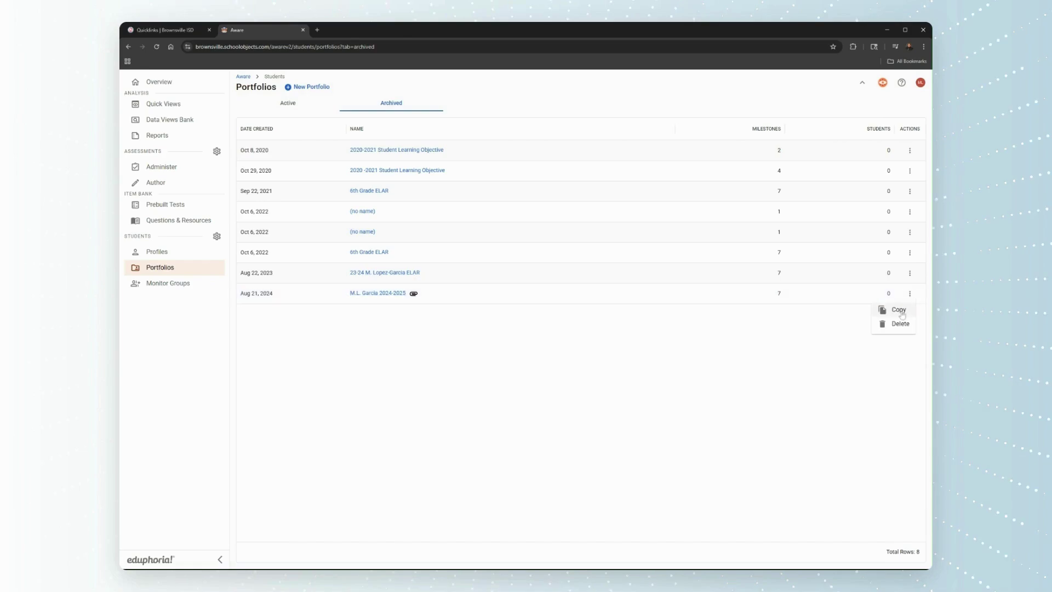
pyautogui.click(902, 311)
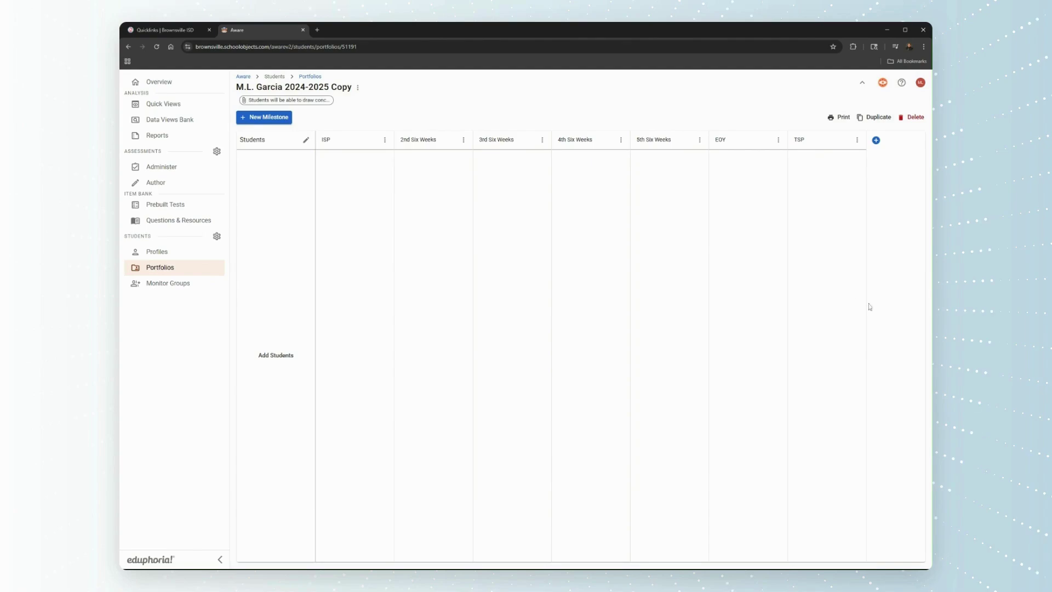
# - Open the options menu beside the copied portfolio's title
pyautogui.click(294, 86)
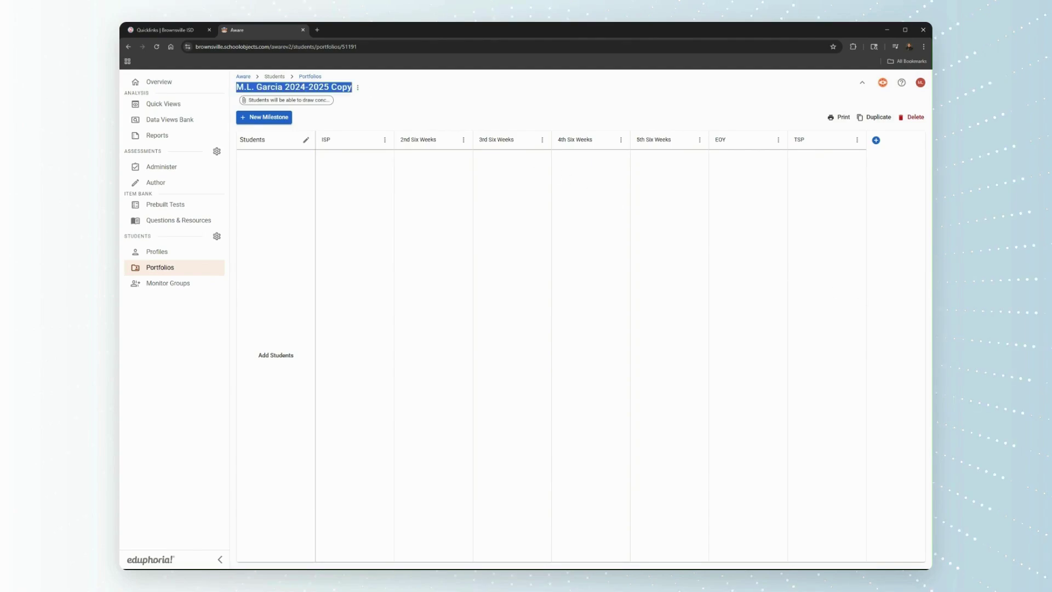
pyautogui.click(358, 91)
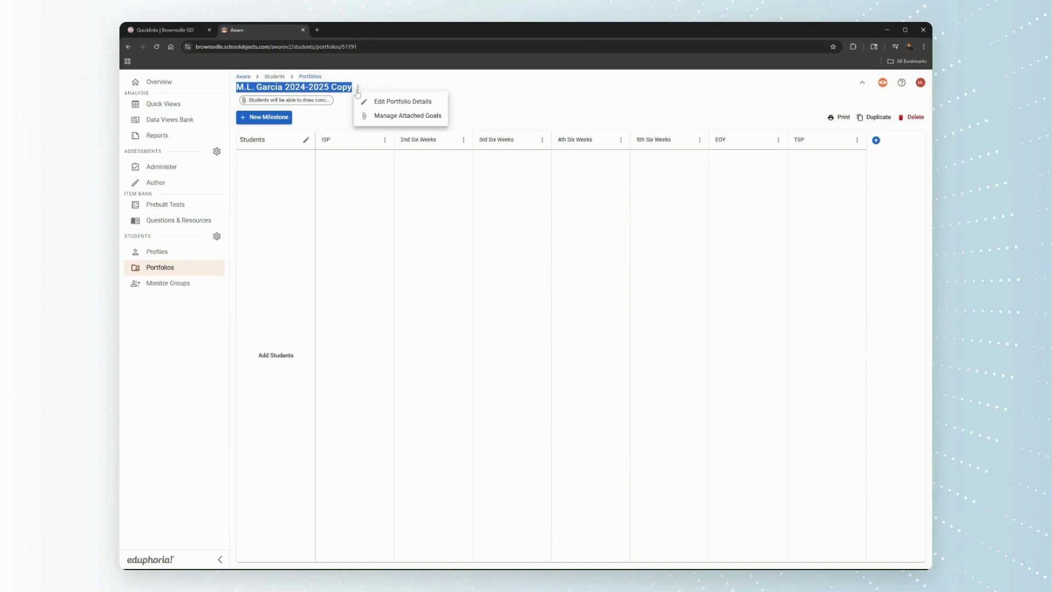
# - Rename the copied portfolio so its name ends with '2025-2026 ELAR 7th Period'
pyautogui.click(387, 104)
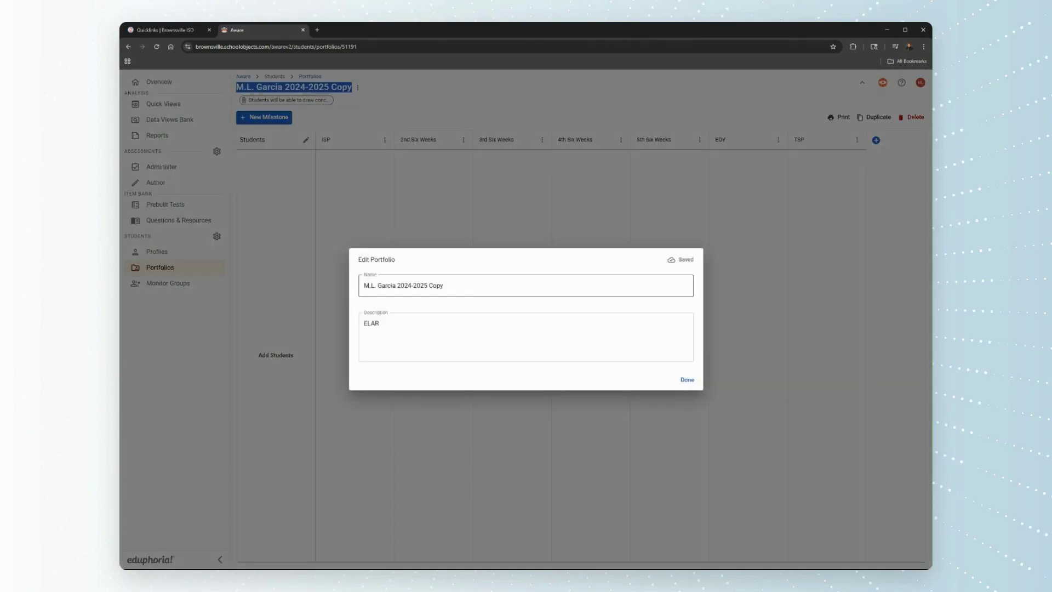
pyautogui.click(443, 285)
pyautogui.moveTo(443, 286); pyautogui.dragTo(404, 285)
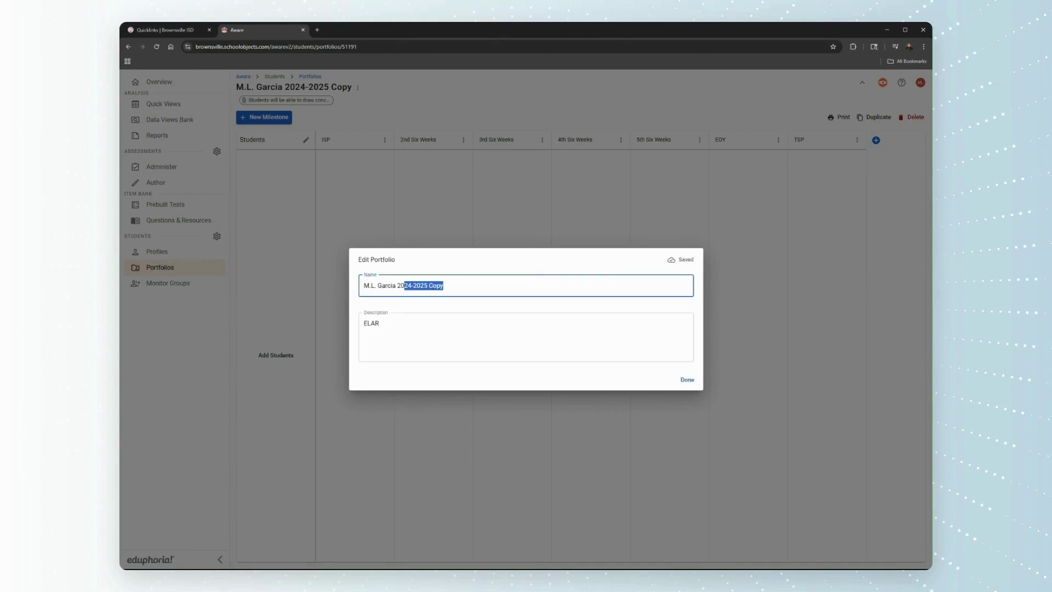
pyautogui.write('225')
pyautogui.write('5-2026')
pyautogui.write(' ELAR')
pyautogui.write('7th Period')
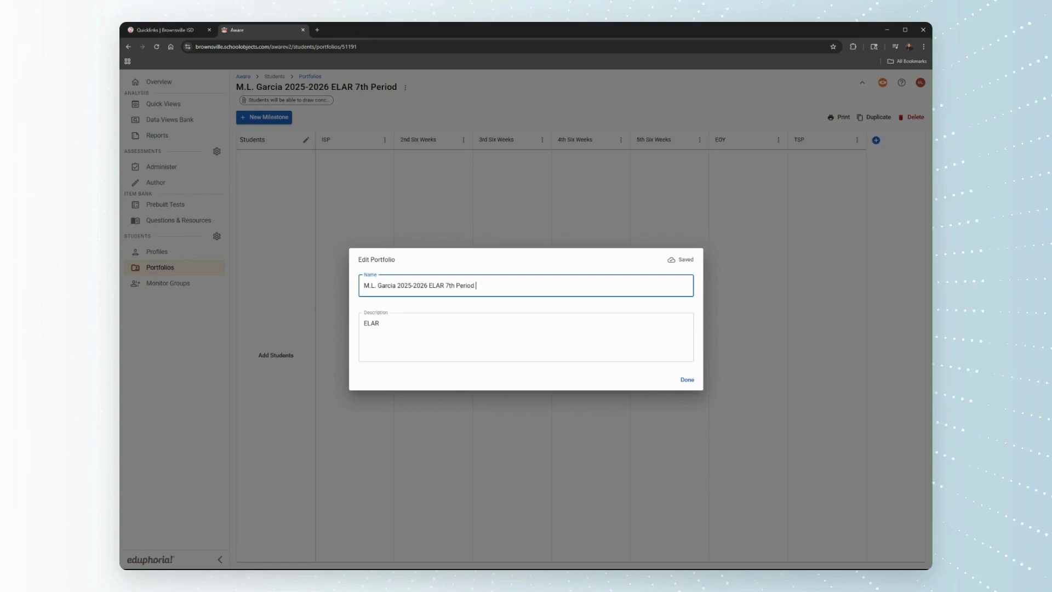
pyautogui.click(686, 381)
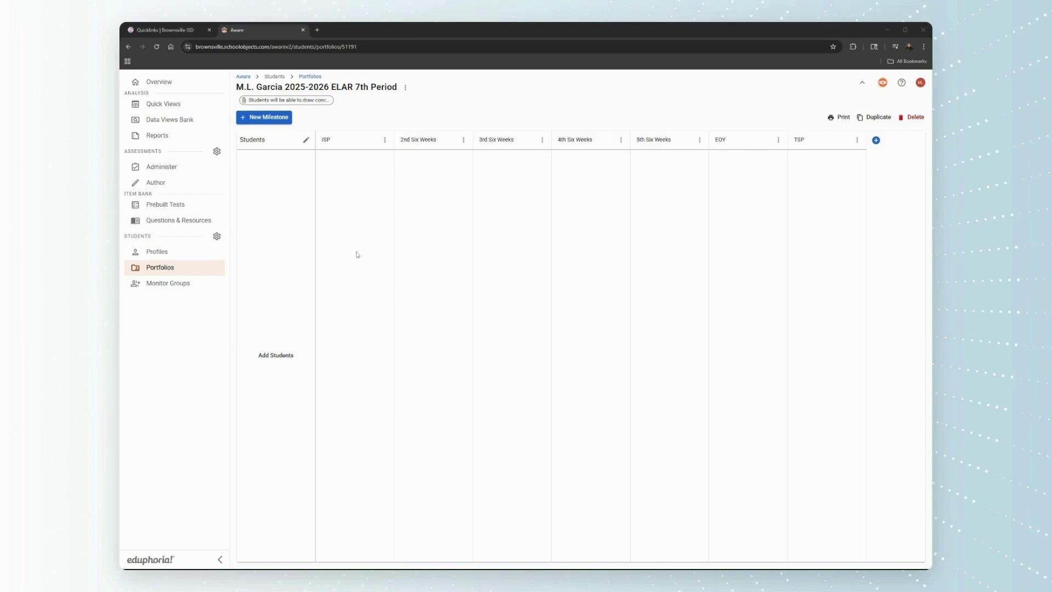
# - Open Manage Students for the portfolio and scroll down to the ELAR 6A class
pyautogui.click(306, 139)
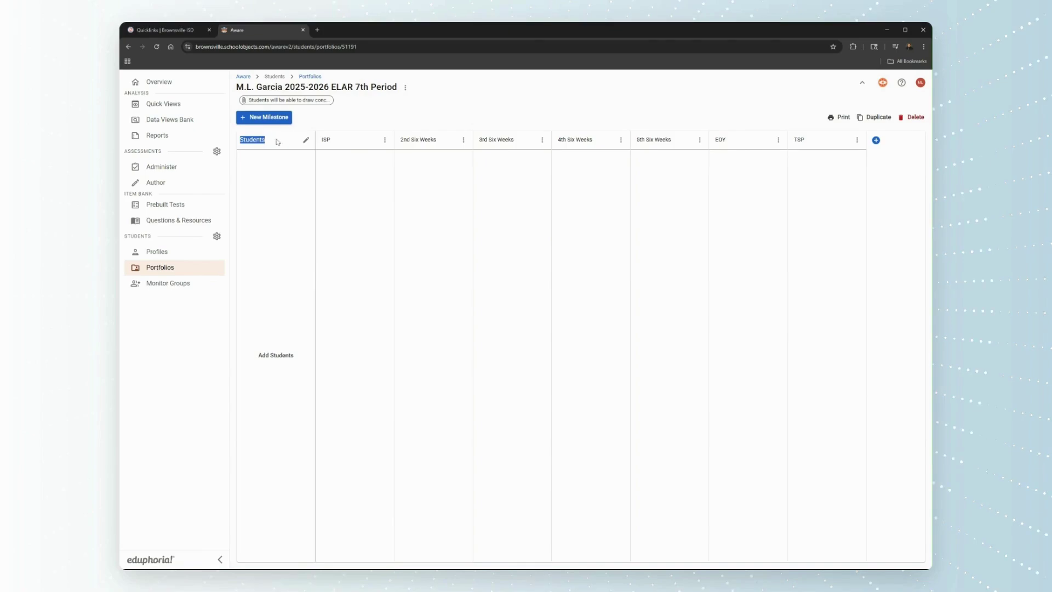
pyautogui.click(306, 141)
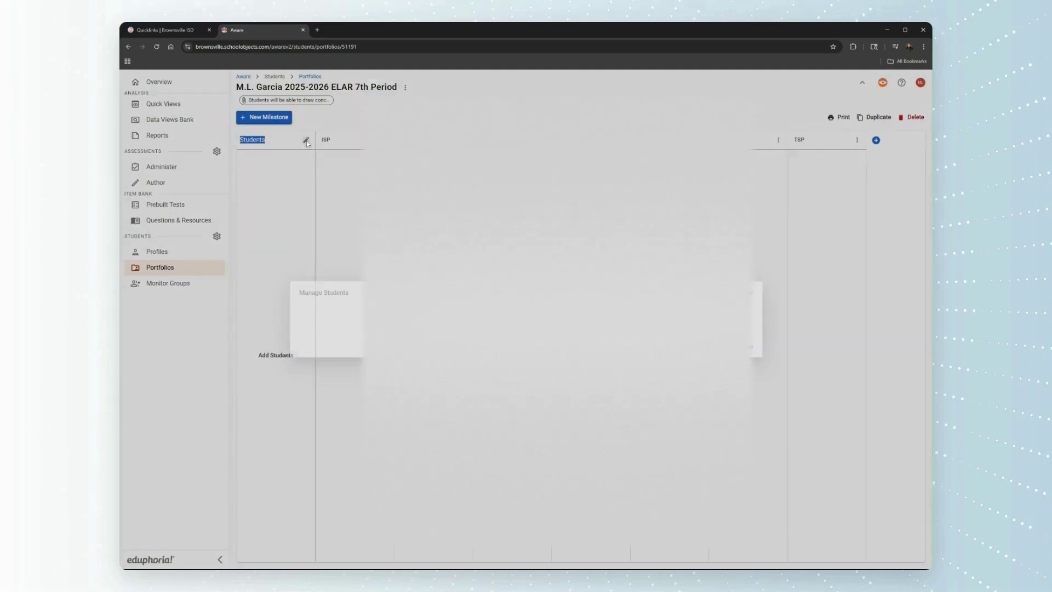
pyautogui.scroll(-3, 329, 165)
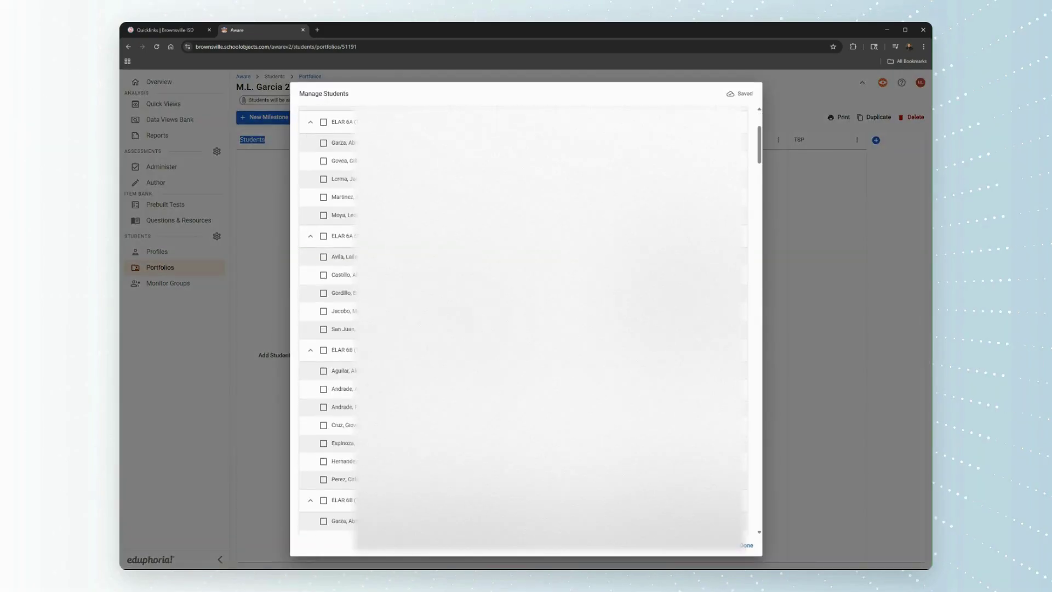
pyautogui.scroll(-2, 523, 321)
pyautogui.scroll(-2, 524, 321)
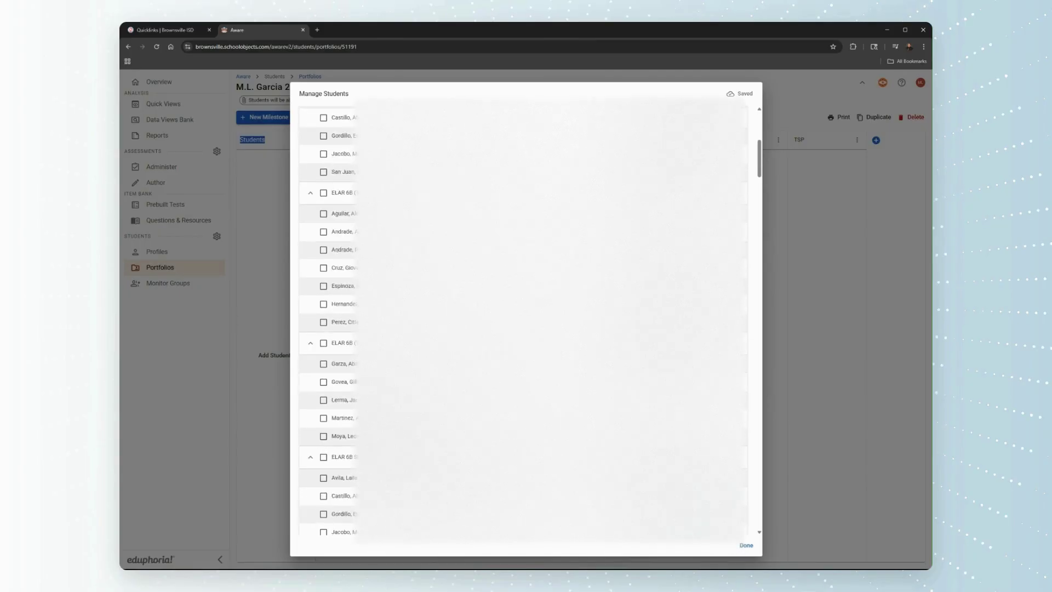
pyautogui.scroll(-2, 523, 320)
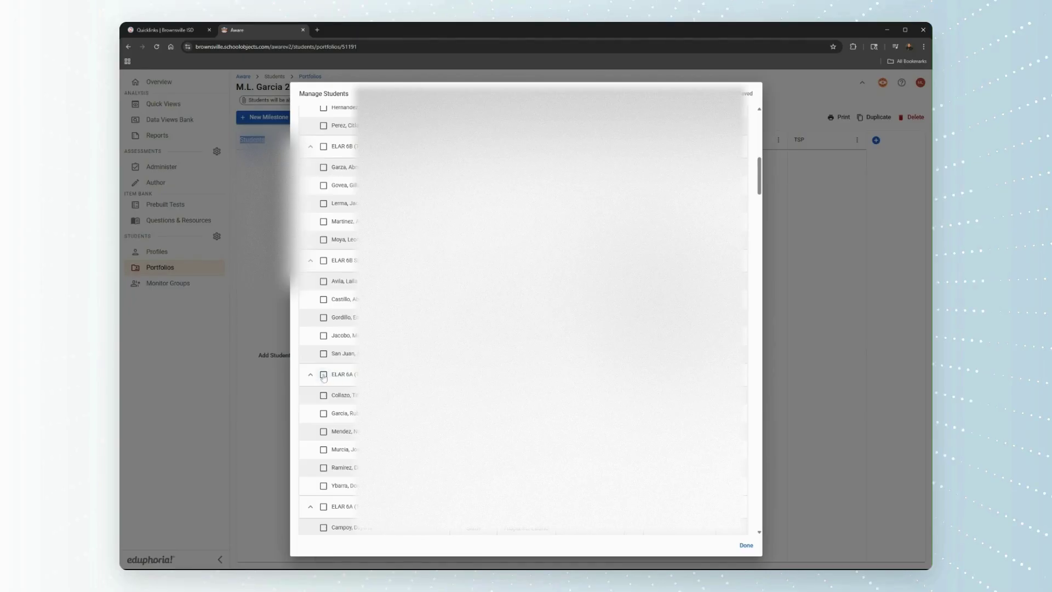
pyautogui.click(323, 375)
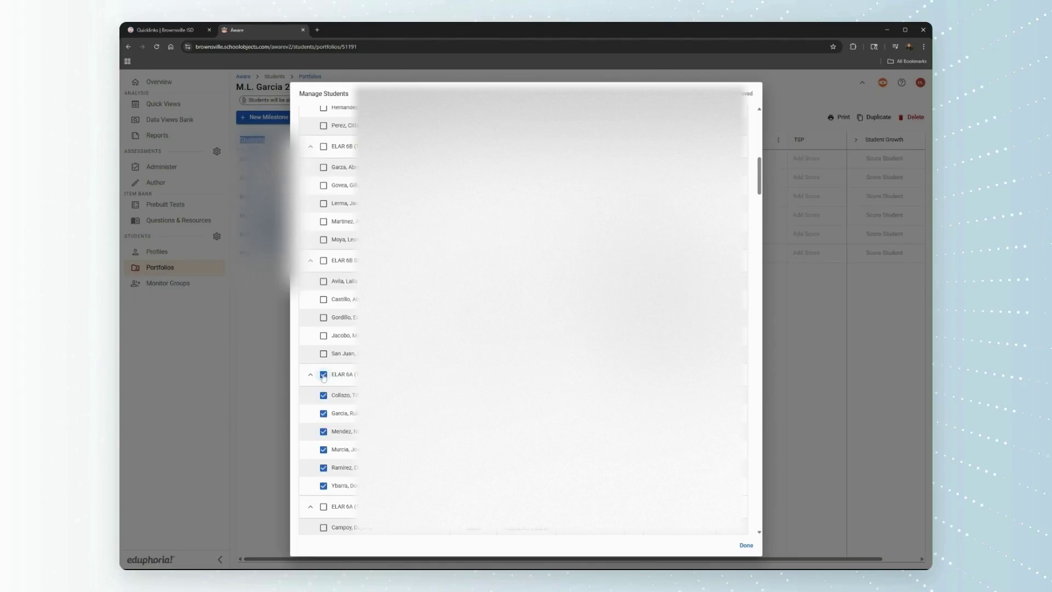
pyautogui.click(323, 375)
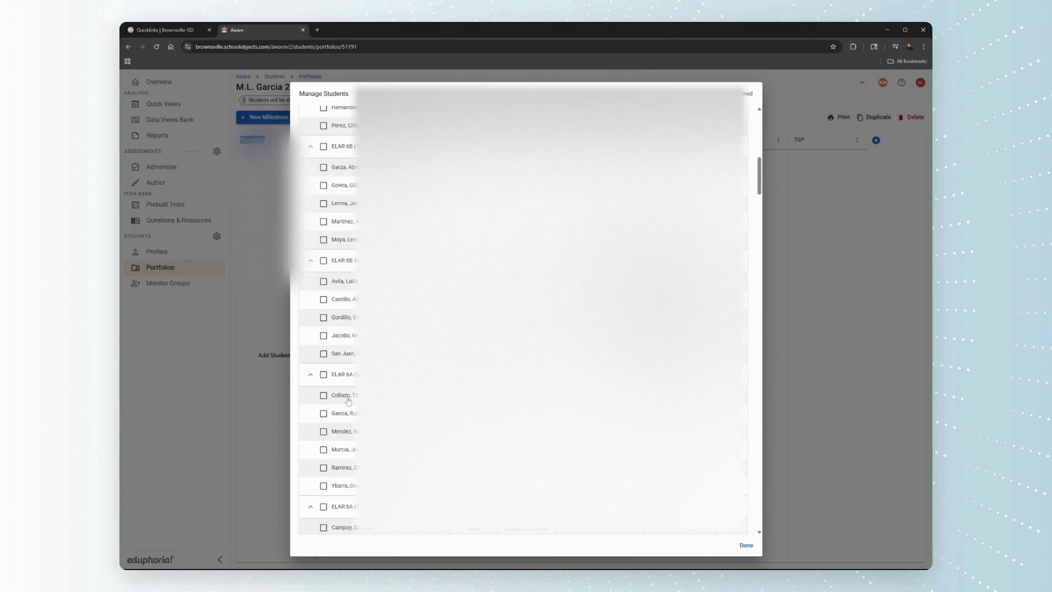
# - Tick the five ELAR 6A students and confirm them onto the portfolio roster
pyautogui.click(340, 398)
pyautogui.click(337, 432)
pyautogui.click(336, 467)
pyautogui.click(324, 416)
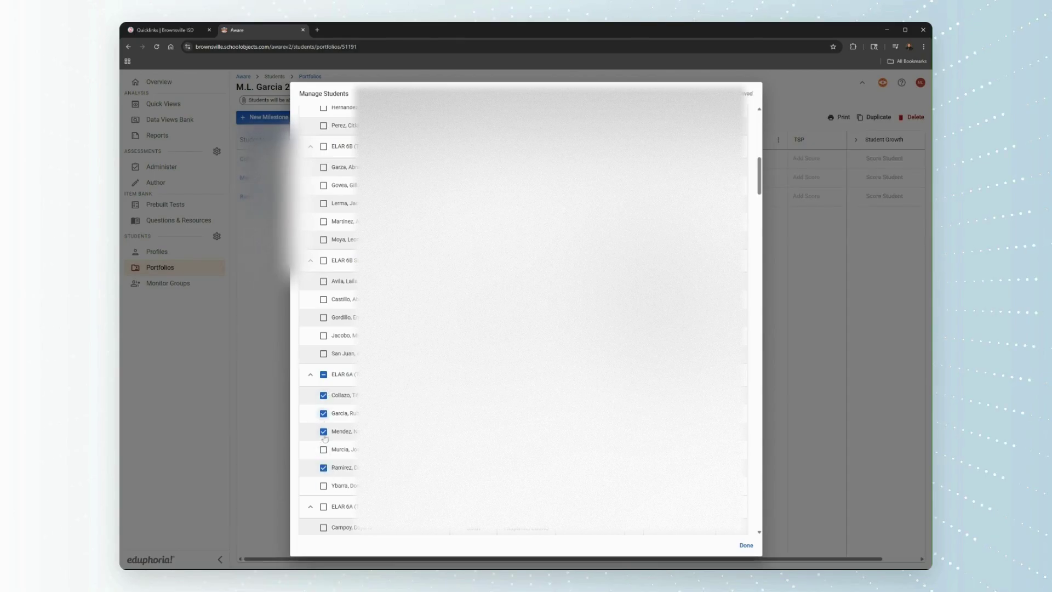
pyautogui.click(324, 451)
pyautogui.click(746, 546)
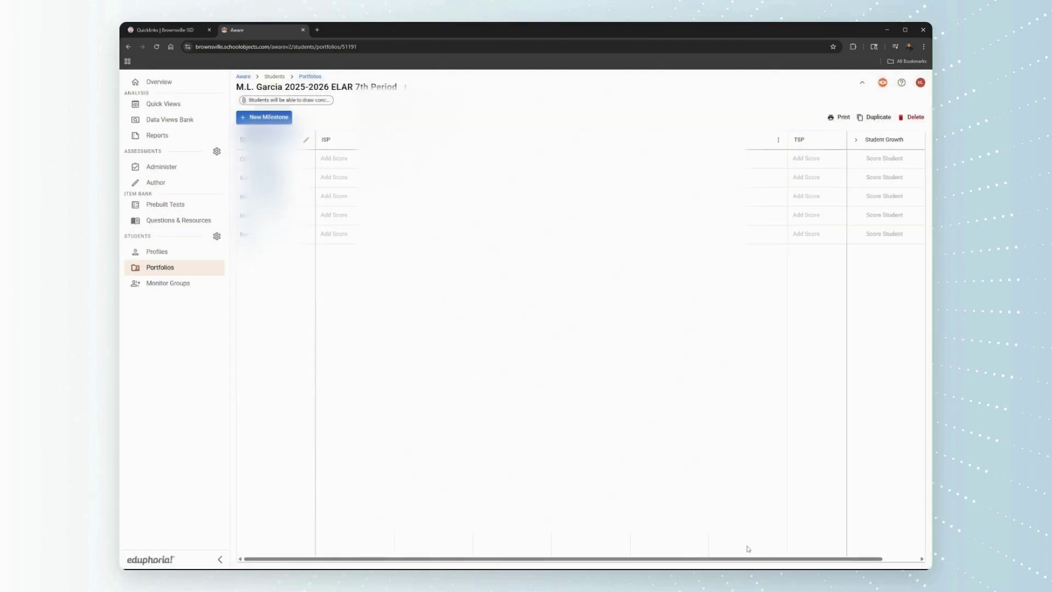